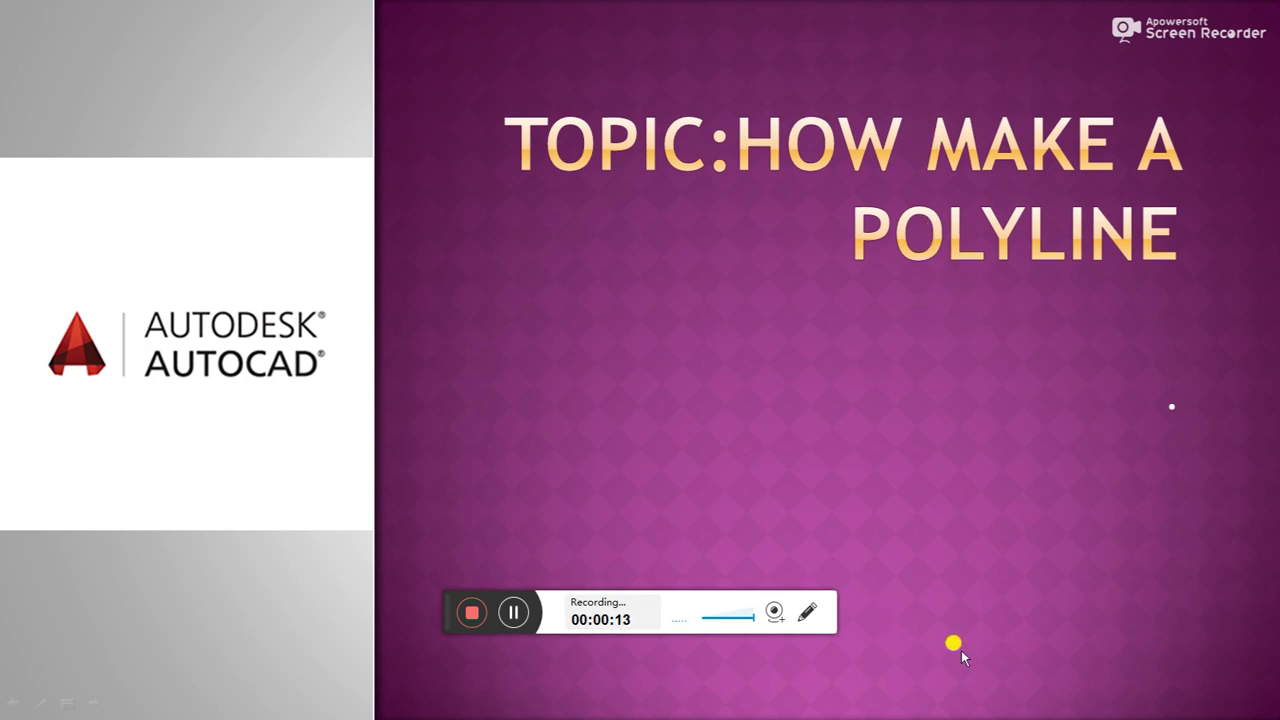
Leave the PowerPoint title slide and start a polyline in a blank AutoCAD drawing
{"action": "left_click", "coordinate": [507, 614]}
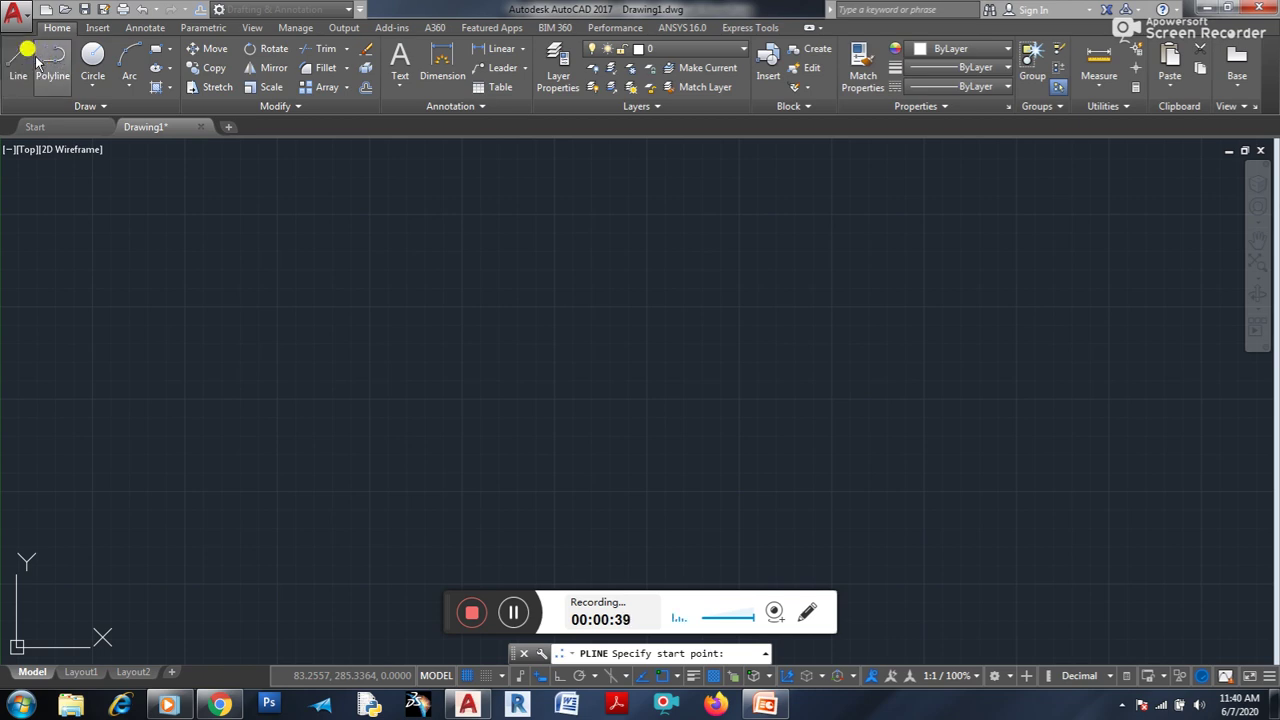
Draw an open polyline with a horizontal segment and an upward diagonal segment near the top
{"action": "left_click", "coordinate": [96, 283]}
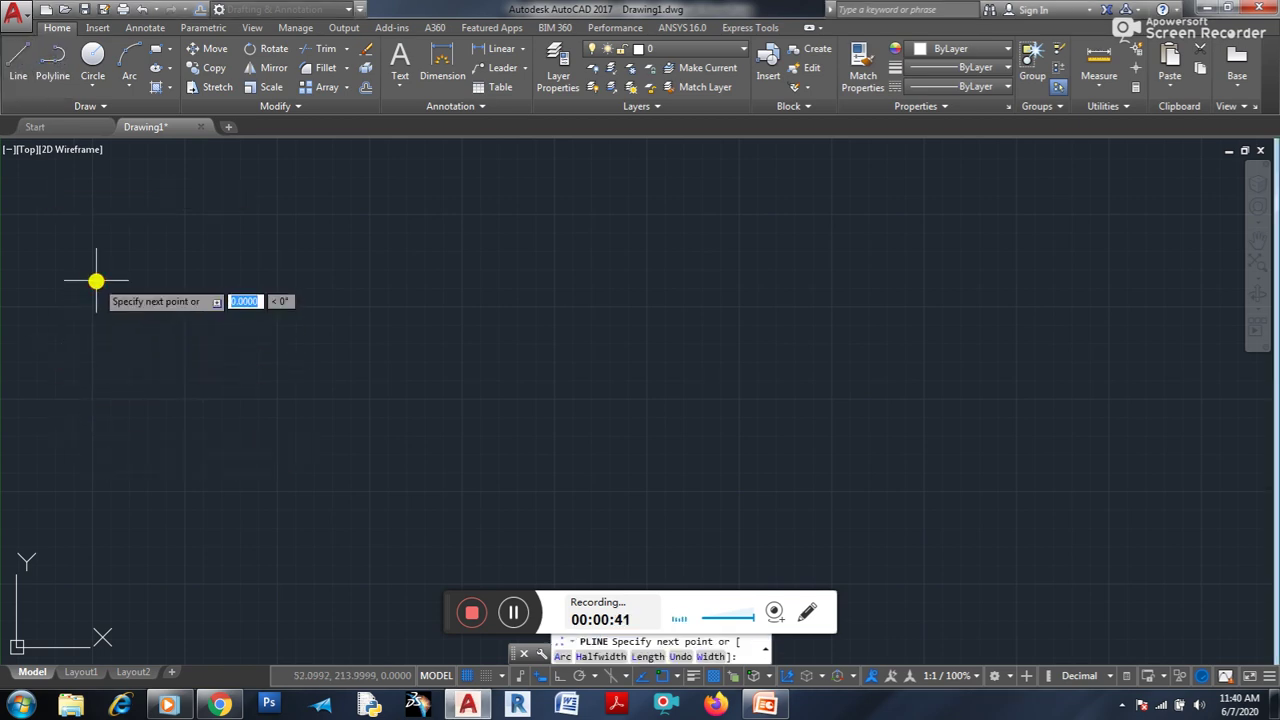
{"action": "left_click", "coordinate": [497, 282]}
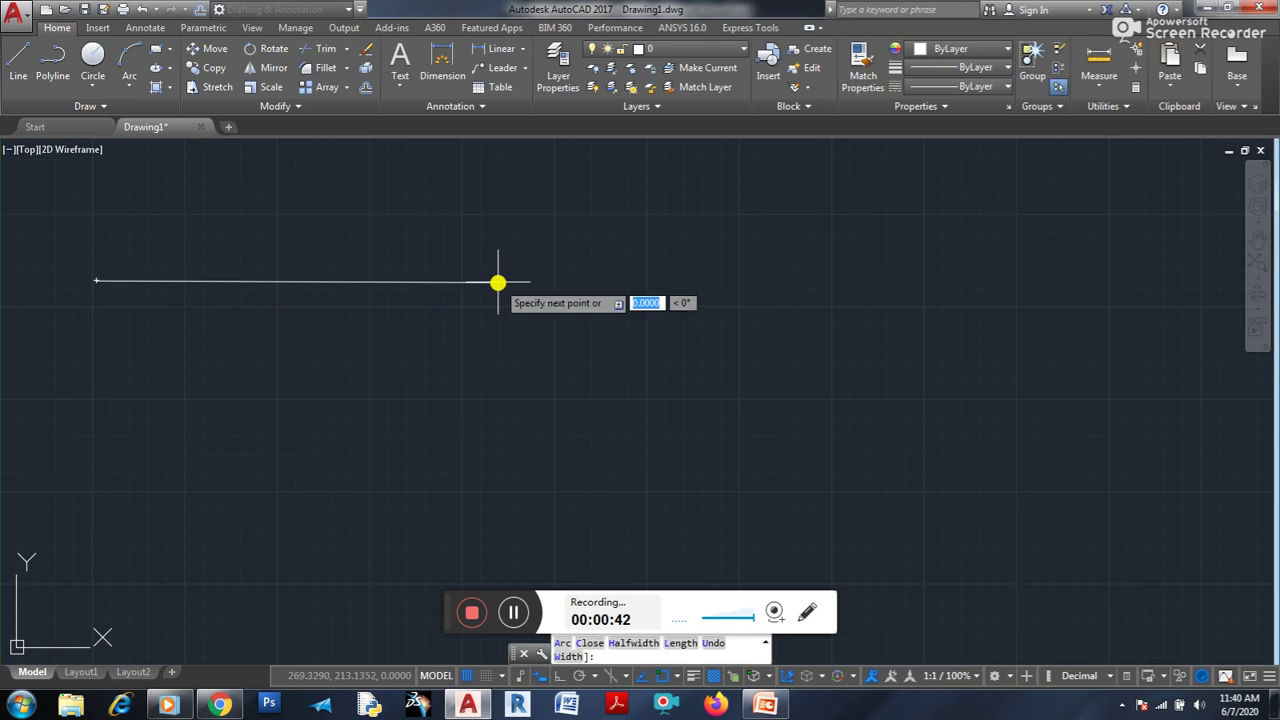
{"action": "left_click", "coordinate": [601, 221]}
{"action": "key", "text": "Escape"}
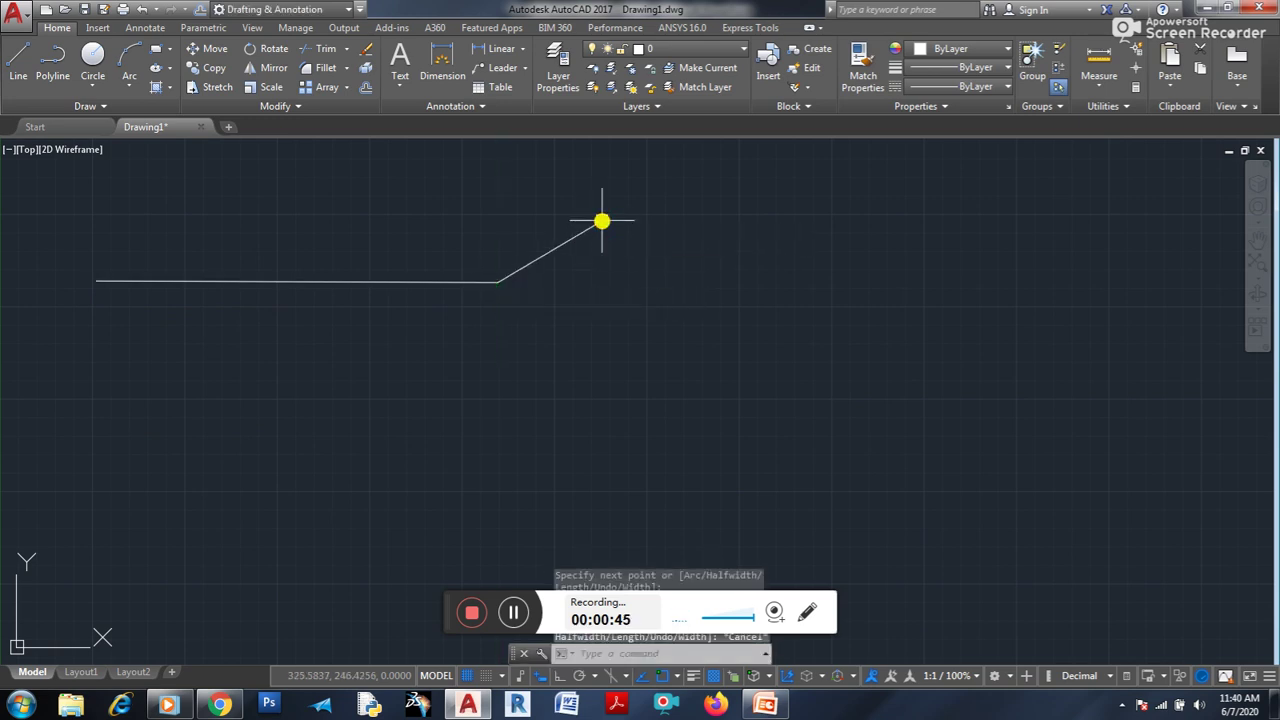
Draw a second polyline below it, outlining an arrow shape pointing right
{"action": "left_click", "coordinate": [60, 78]}
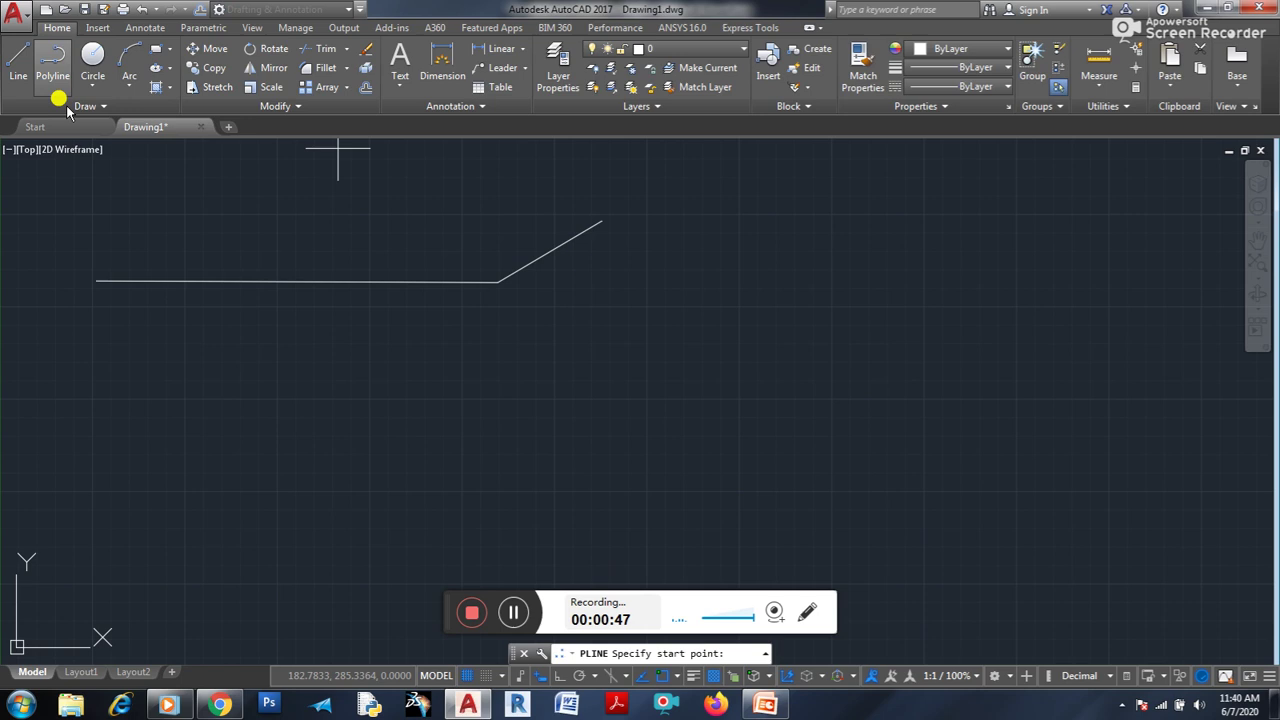
{"action": "left_click", "coordinate": [79, 467]}
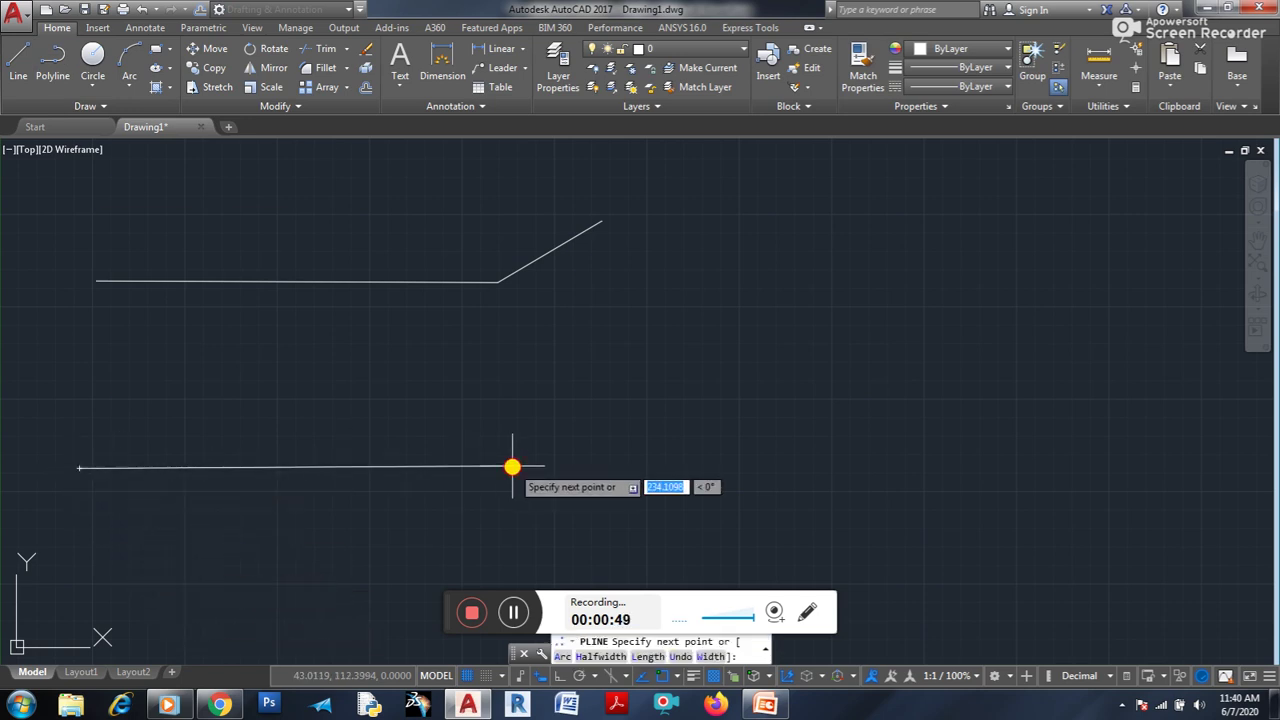
{"action": "left_click", "coordinate": [512, 466]}
{"action": "left_click", "coordinate": [540, 390]}
{"action": "left_click", "coordinate": [673, 438]}
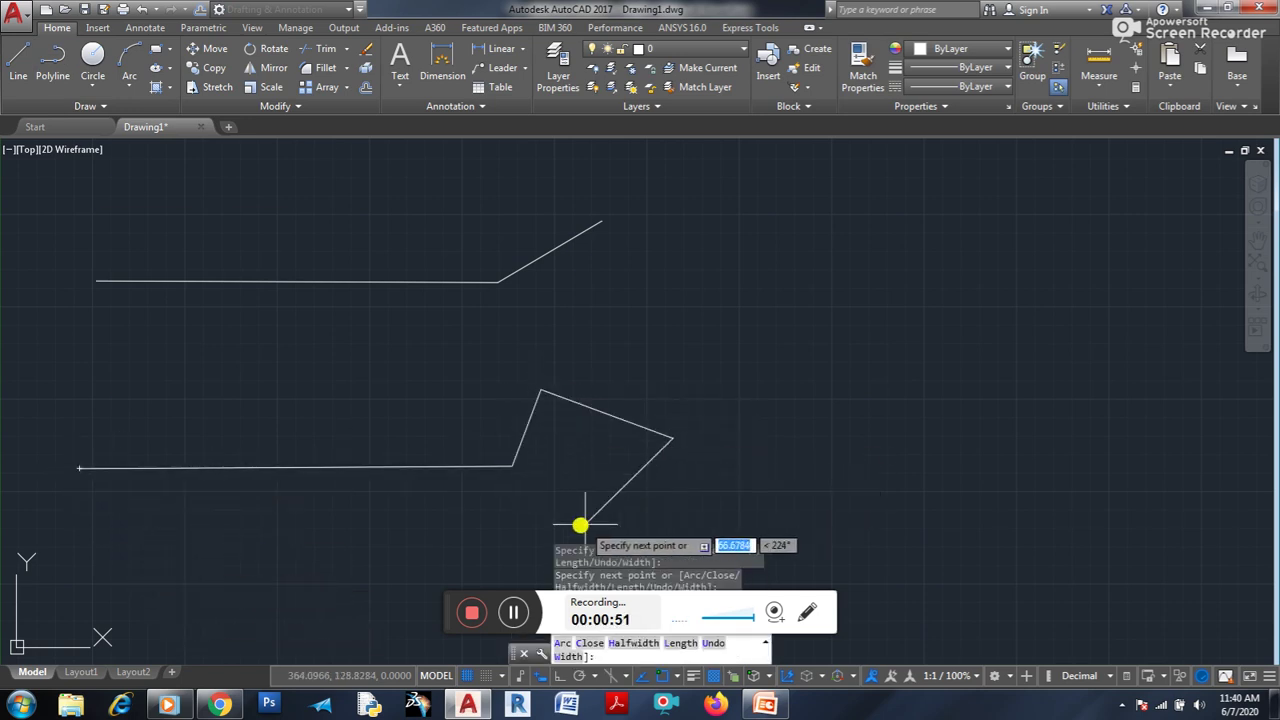
{"action": "left_click", "coordinate": [566, 521]}
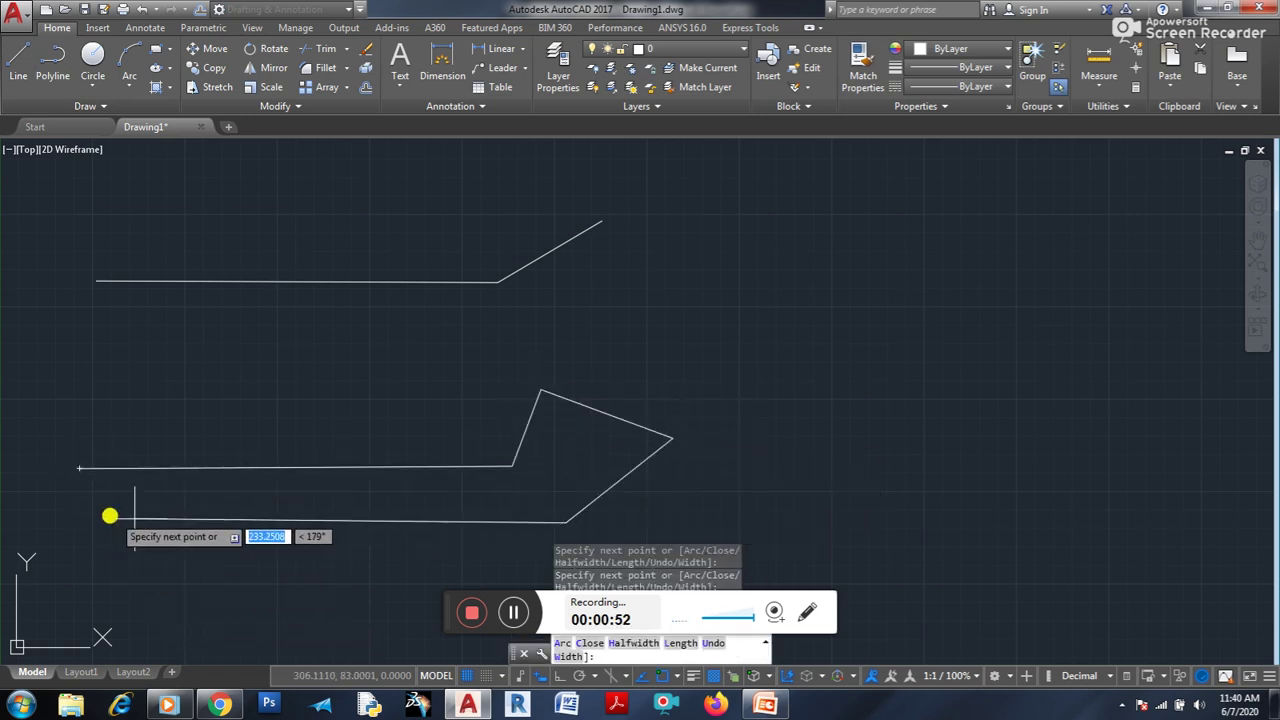
{"action": "left_click", "coordinate": [78, 512]}
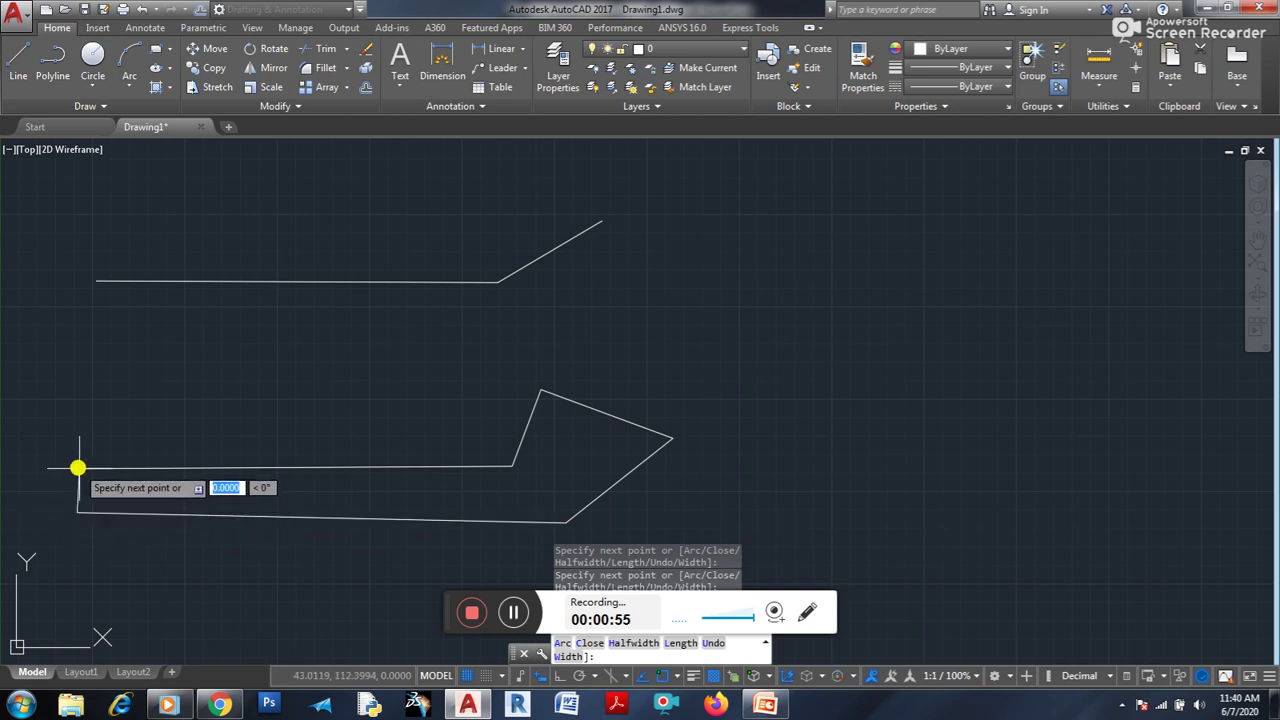
{"action": "key", "text": "Escape"}
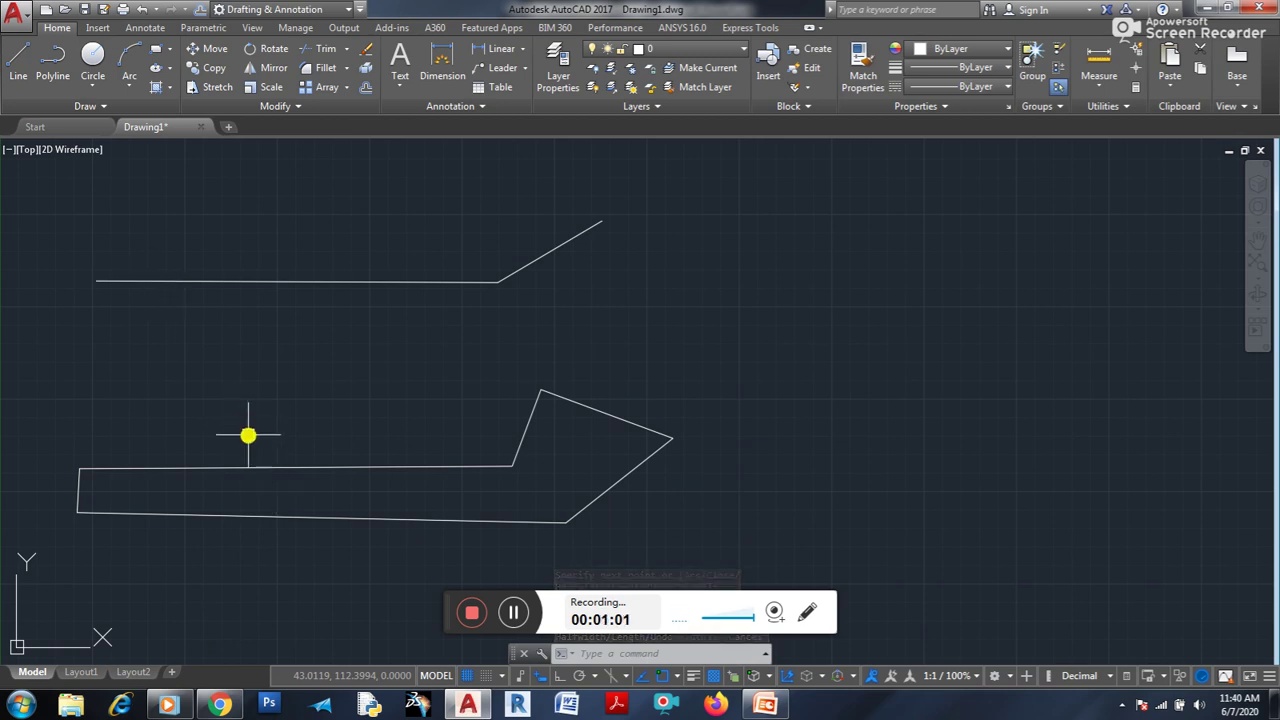
Pick the upper bent polyline with single clicks to show it highlights as one object
{"action": "left_click", "coordinate": [341, 283]}
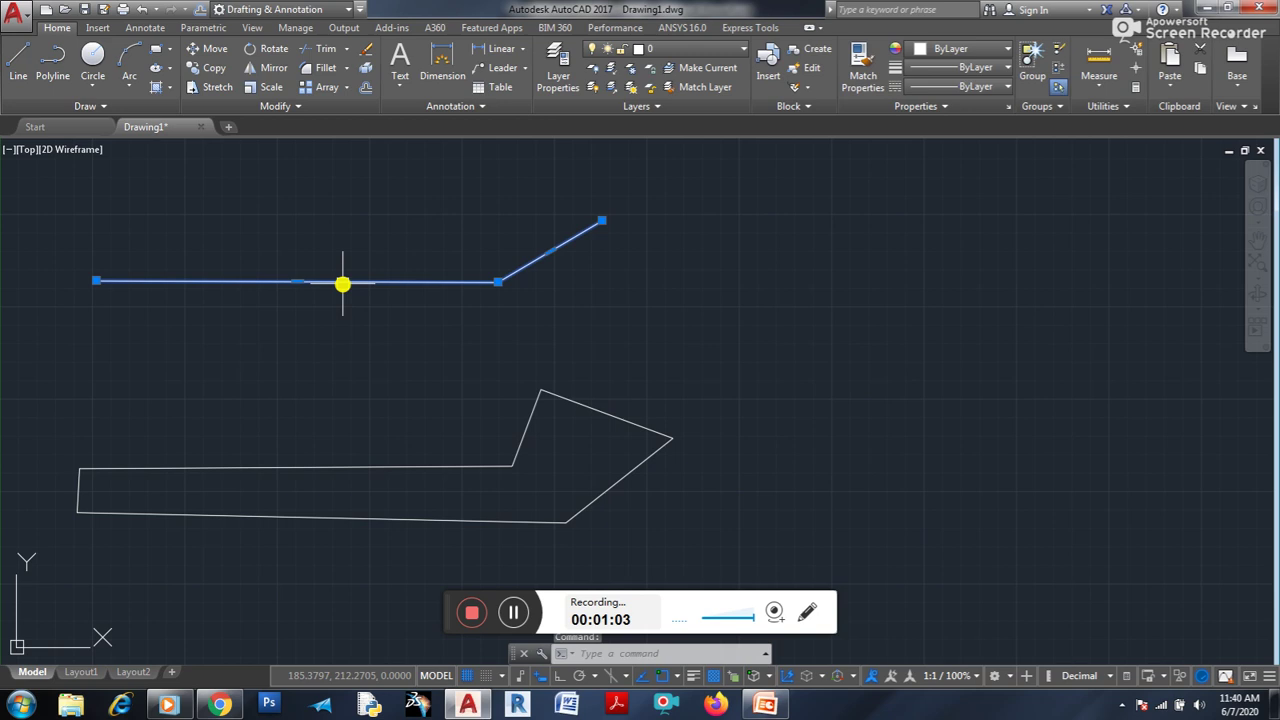
{"action": "left_click", "coordinate": [569, 288]}
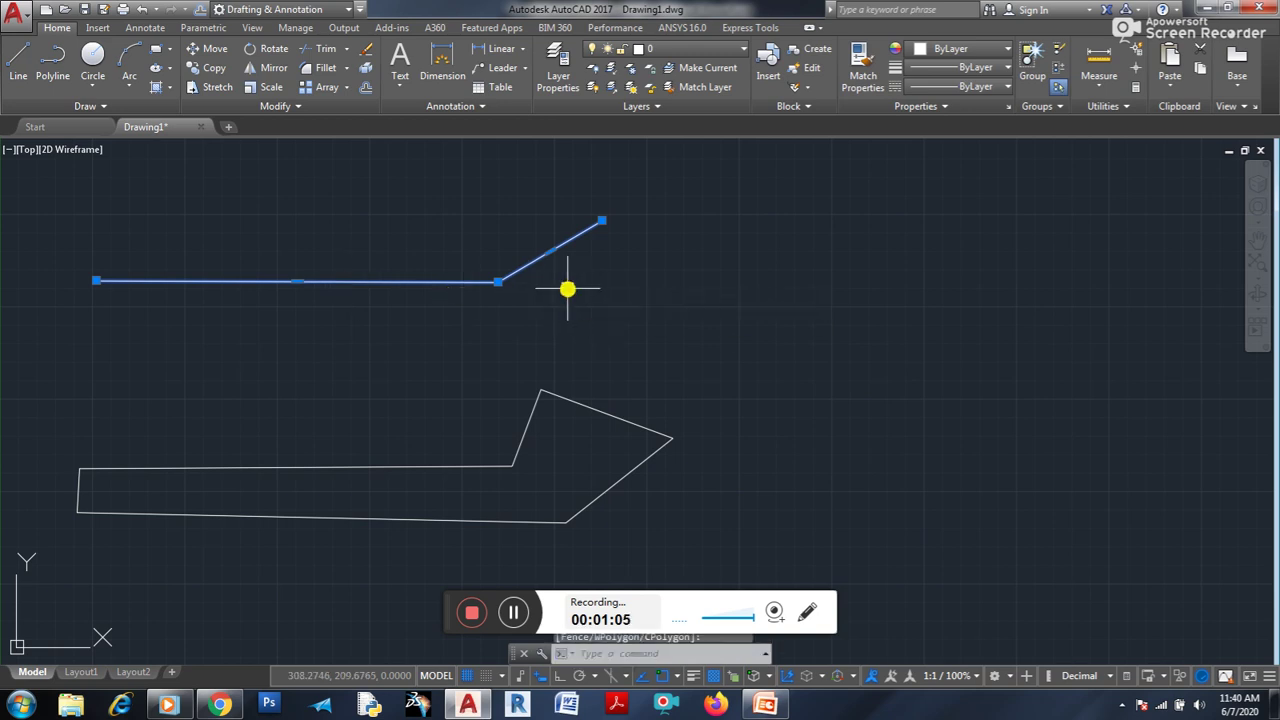
{"action": "key", "text": "Escape"}
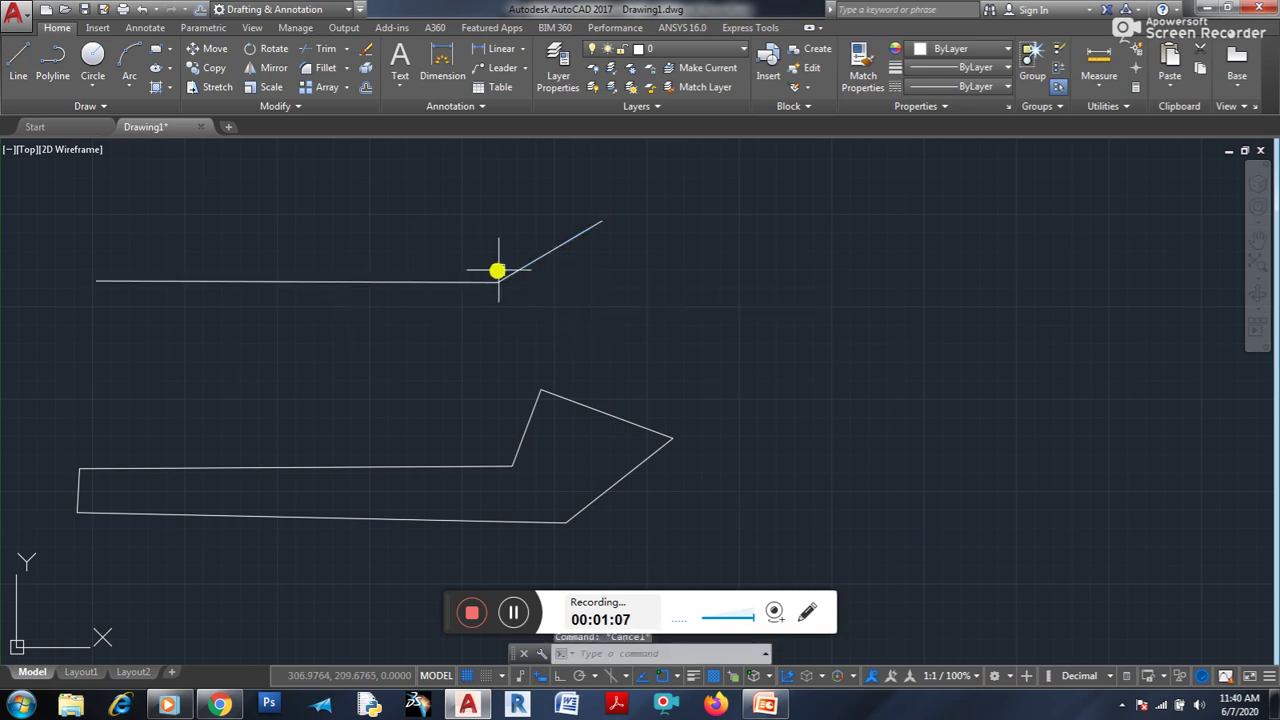
{"action": "left_click", "coordinate": [518, 271]}
{"action": "left_click", "coordinate": [523, 310]}
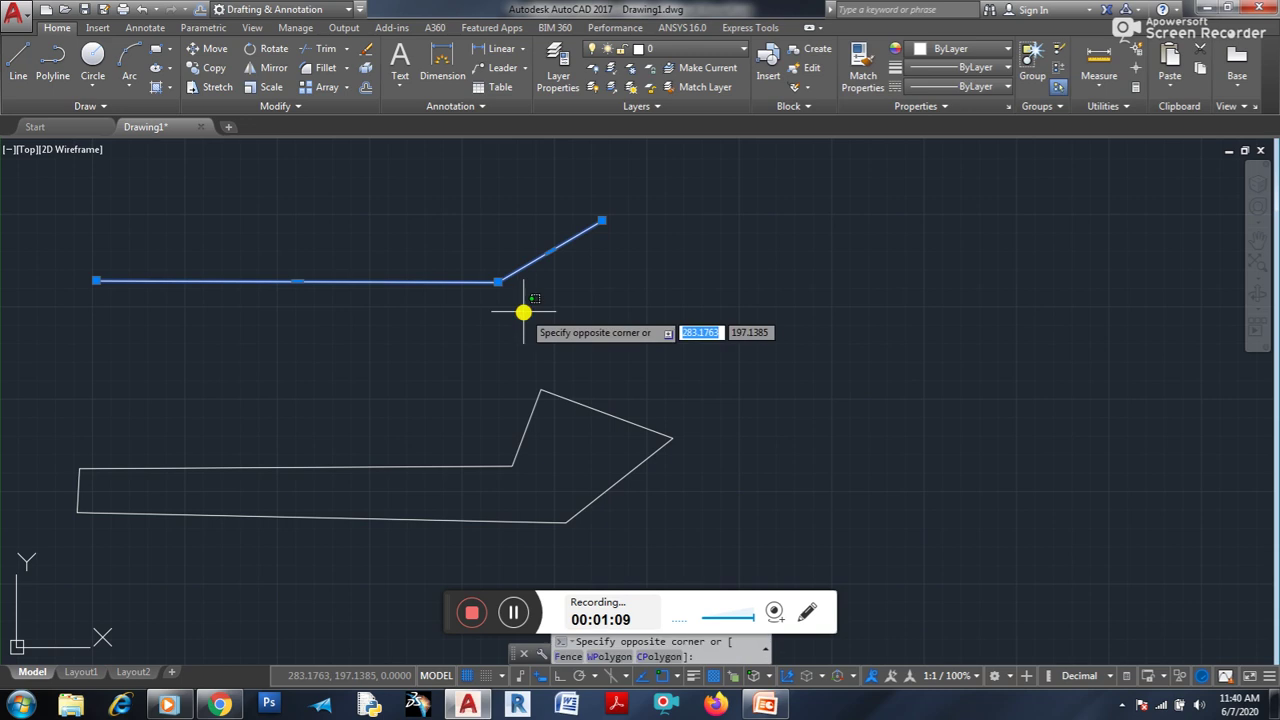
{"action": "left_click", "coordinate": [523, 311]}
{"action": "key", "text": "Escape"}
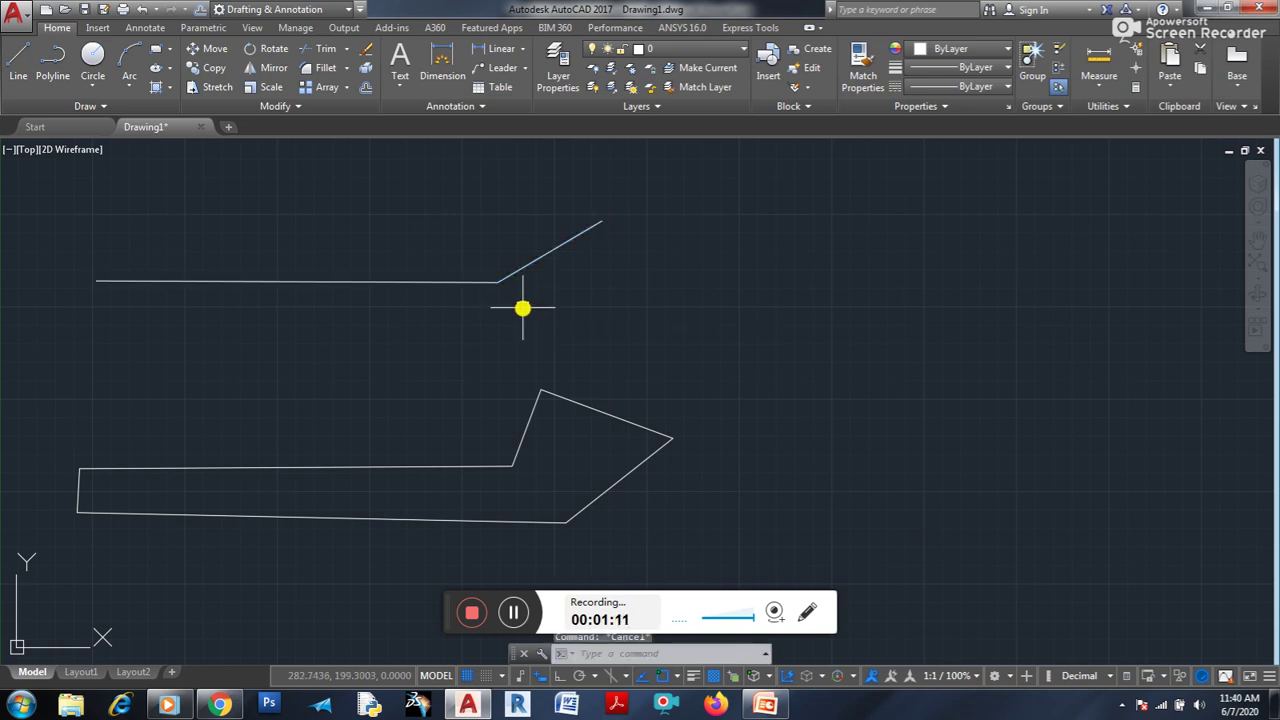
Window-select the upper polyline so the whole shape shows blue grips
{"action": "left_click_drag", "start_coordinate": [51, 194], "coordinate": [648, 216]}
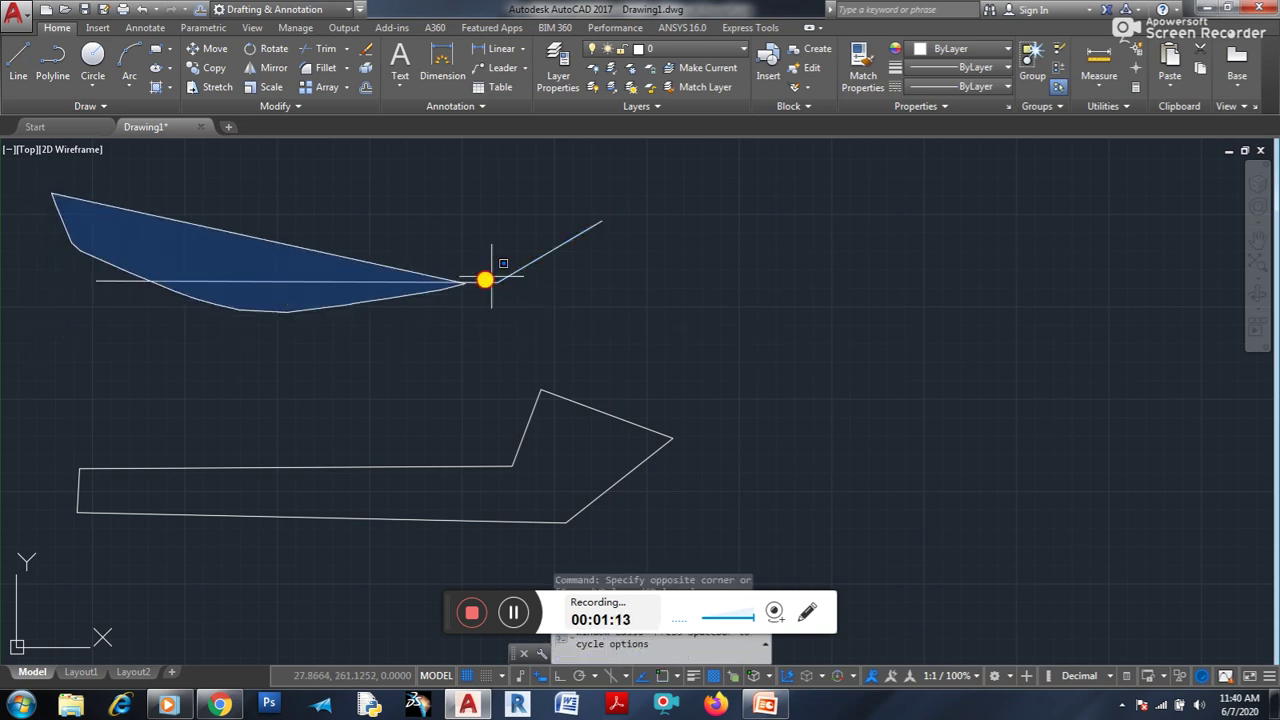
{"action": "left_click", "coordinate": [91, 183]}
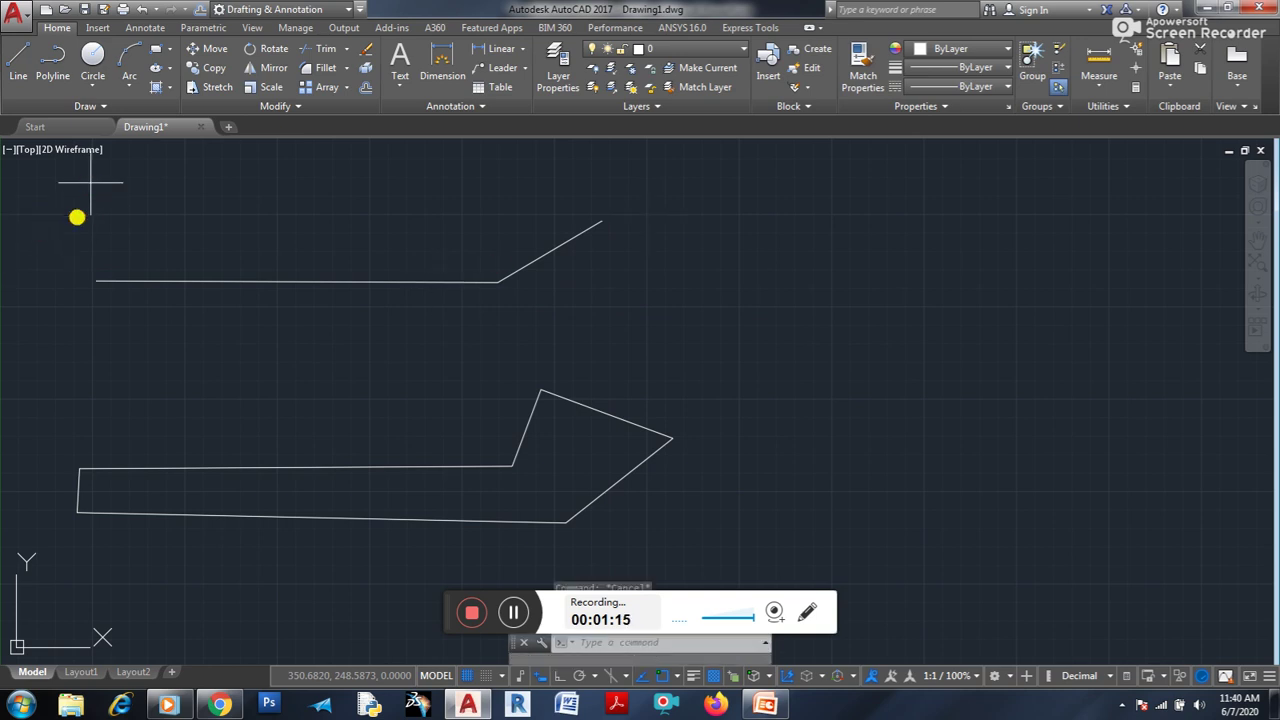
{"action": "left_click", "coordinate": [658, 300]}
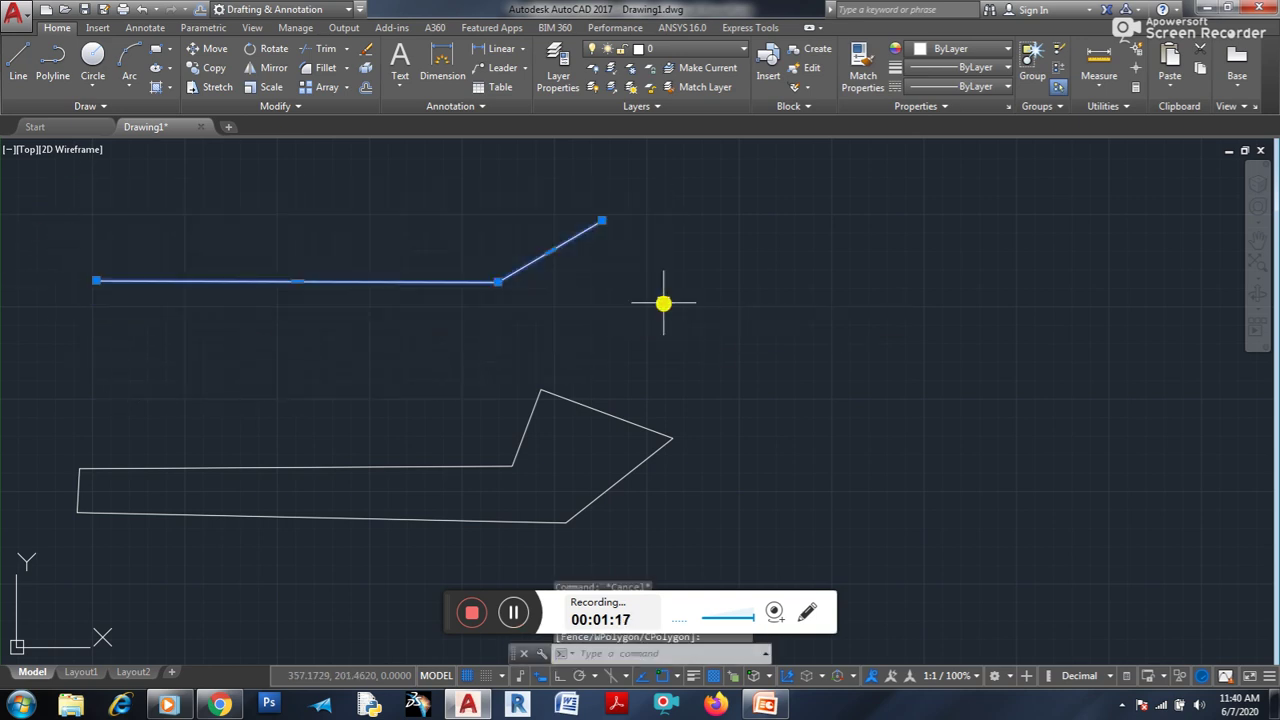
Erase the bent polyline and draw a rectangle from four separate LINE segments in its place
{"action": "key", "text": "Delete"}
{"action": "left_click", "coordinate": [18, 62]}
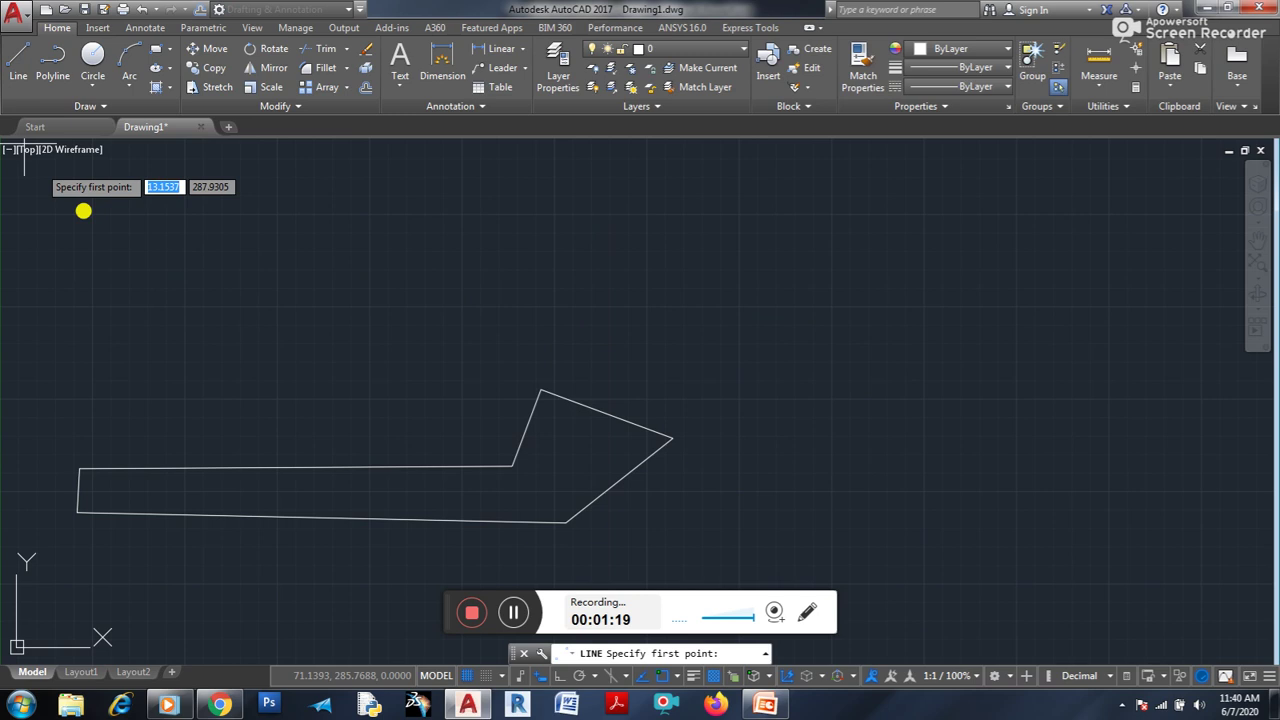
{"action": "left_click", "coordinate": [95, 214]}
{"action": "left_click", "coordinate": [577, 214]}
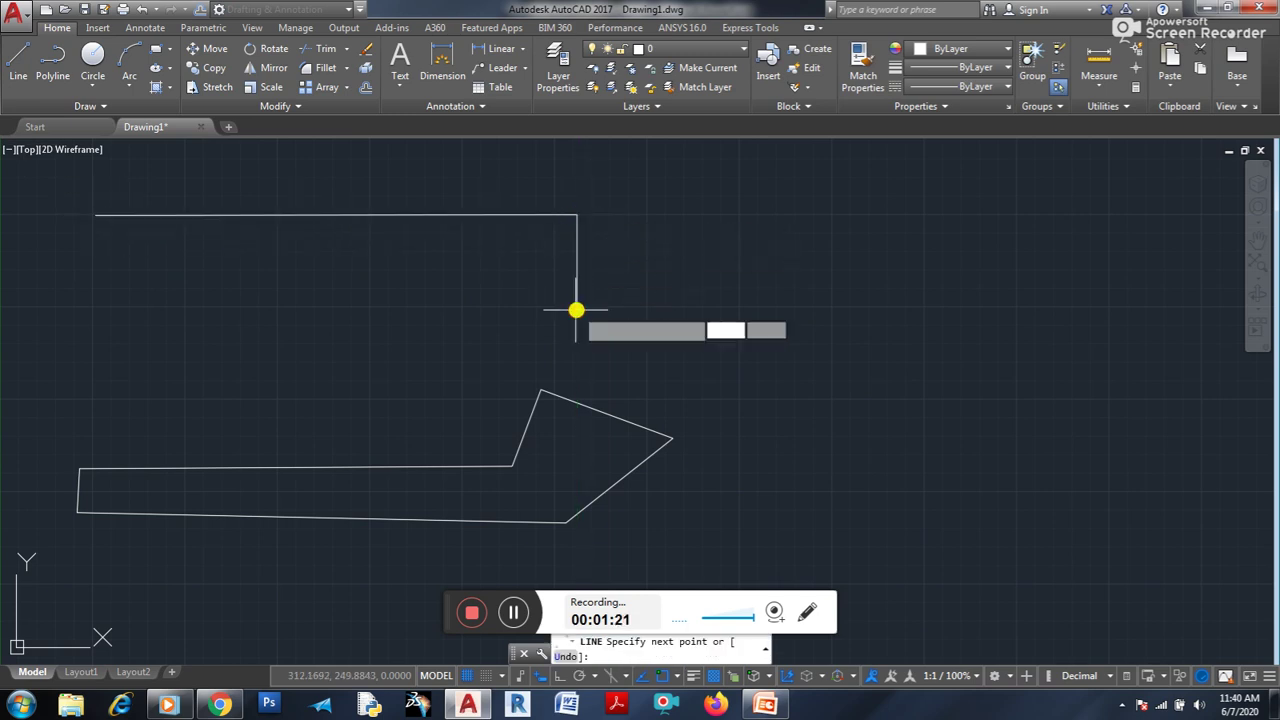
{"action": "left_click", "coordinate": [576, 310]}
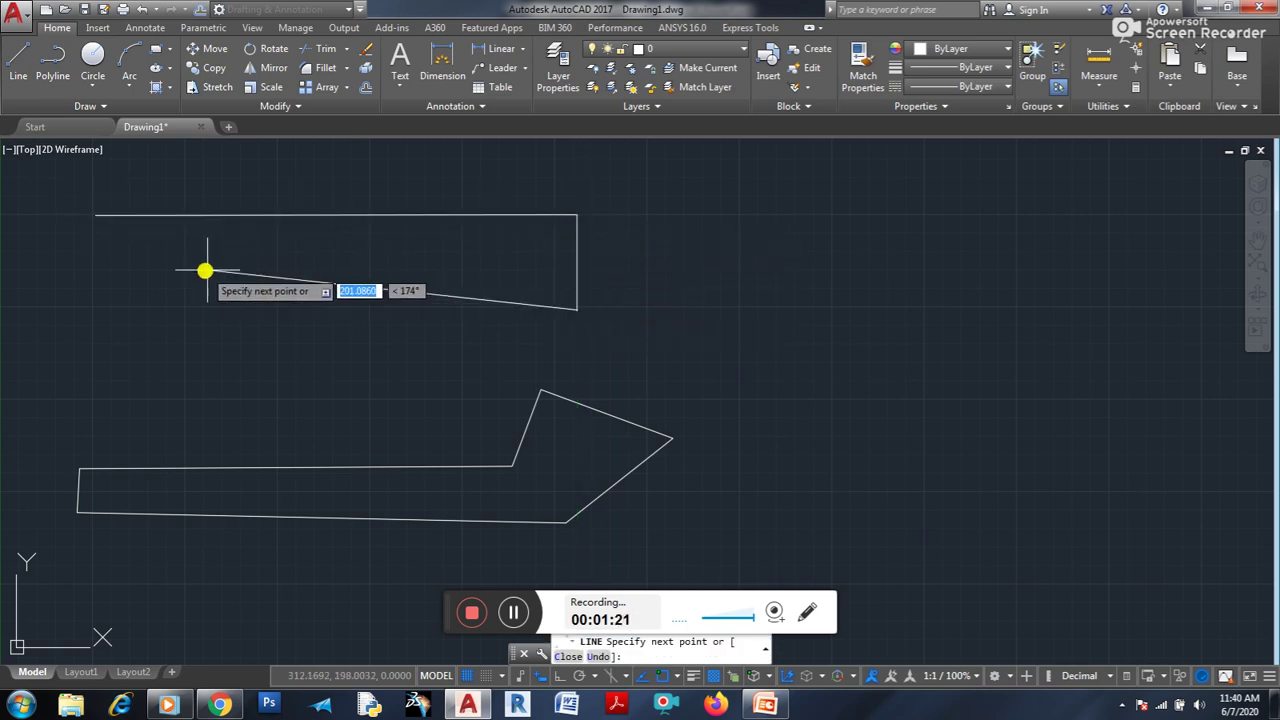
{"action": "left_click", "coordinate": [101, 311]}
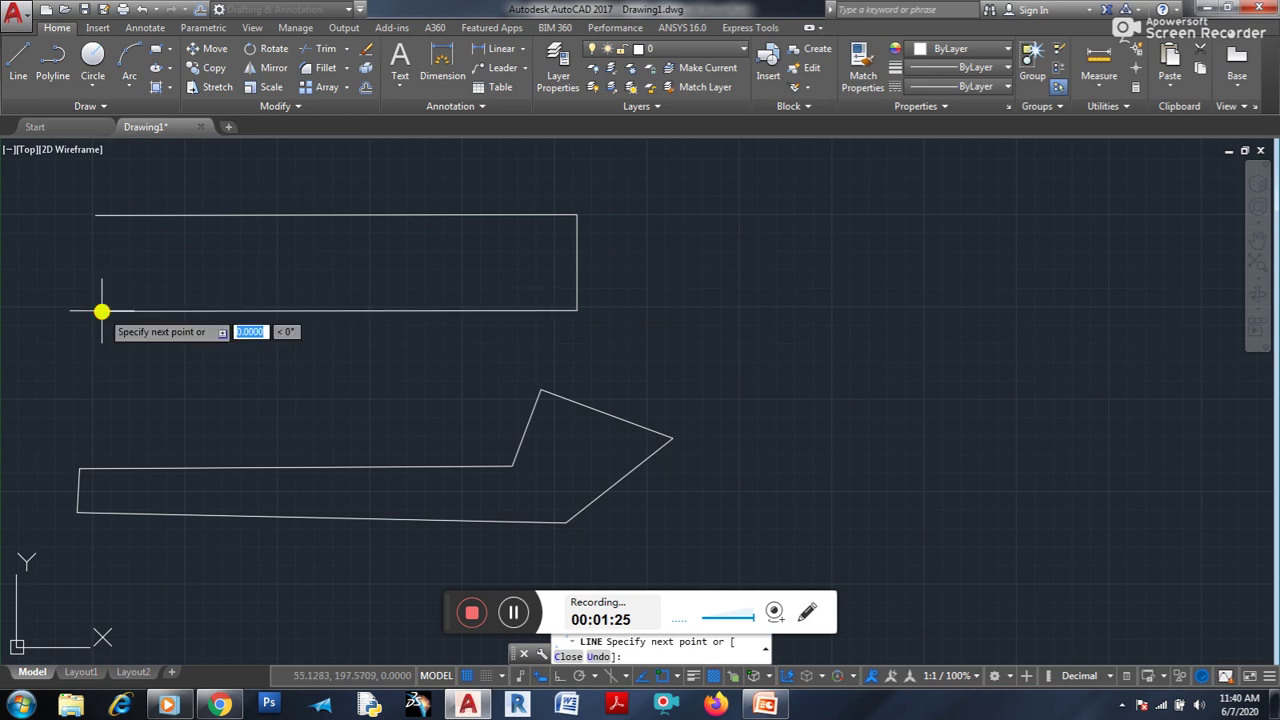
{"action": "left_click", "coordinate": [96, 214]}
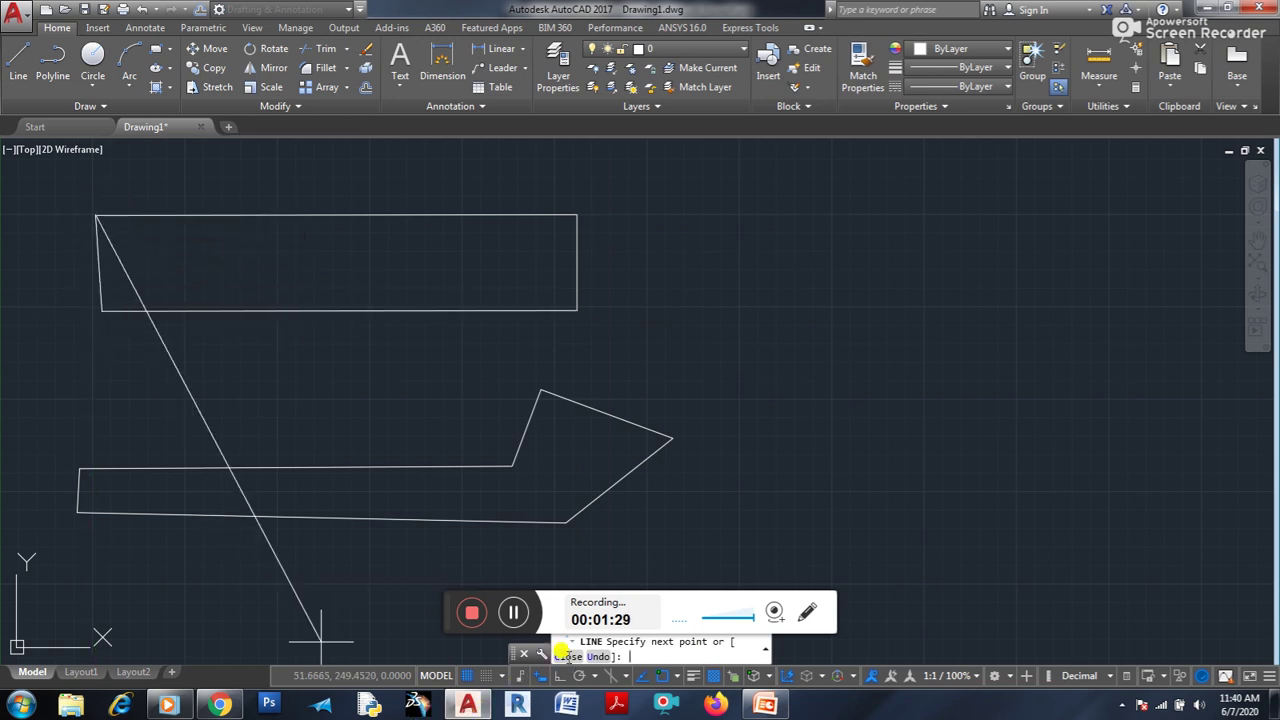
{"action": "left_click", "coordinate": [568, 656]}
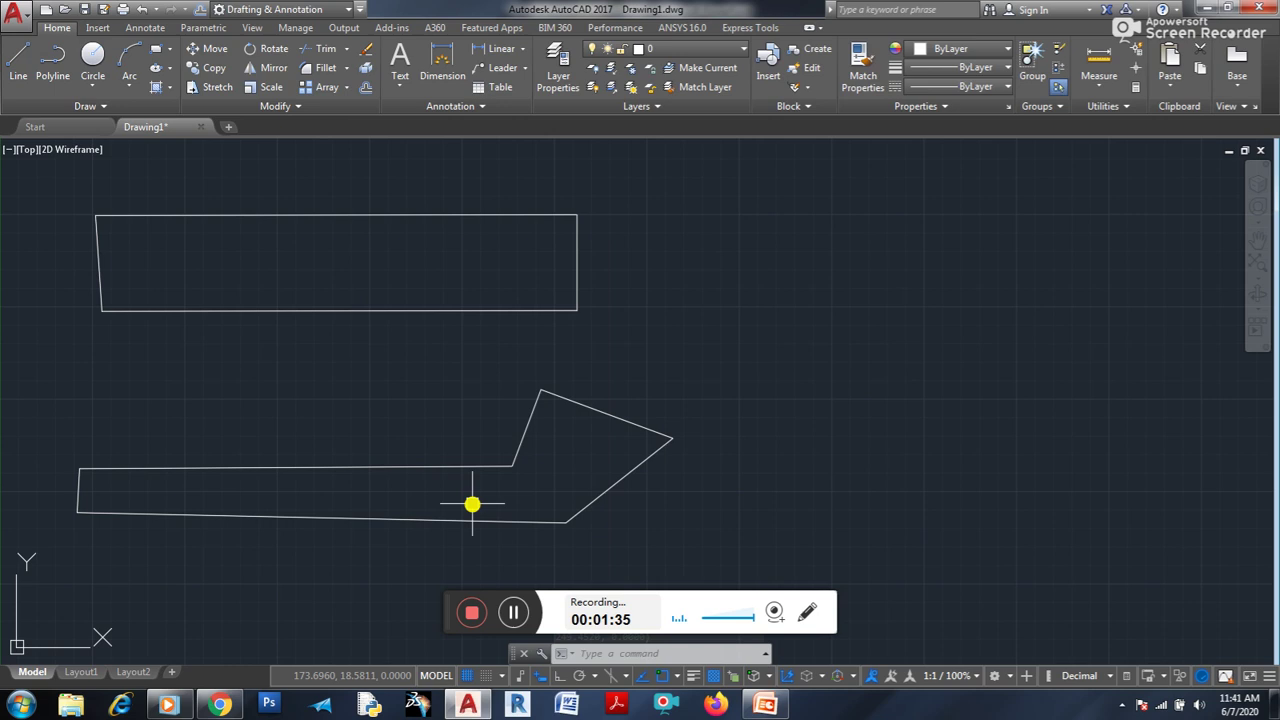
{"action": "left_click", "coordinate": [374, 312]}
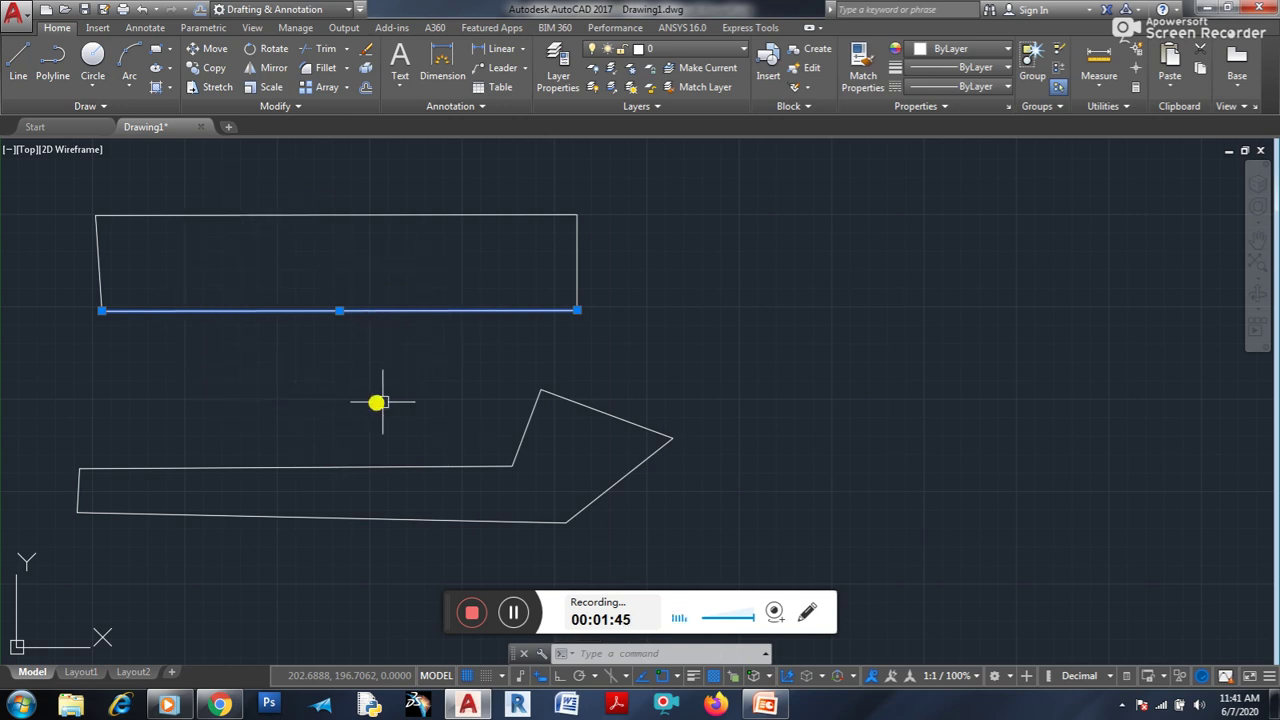
{"action": "left_click", "coordinate": [436, 406]}
{"action": "key", "text": "Escape"}
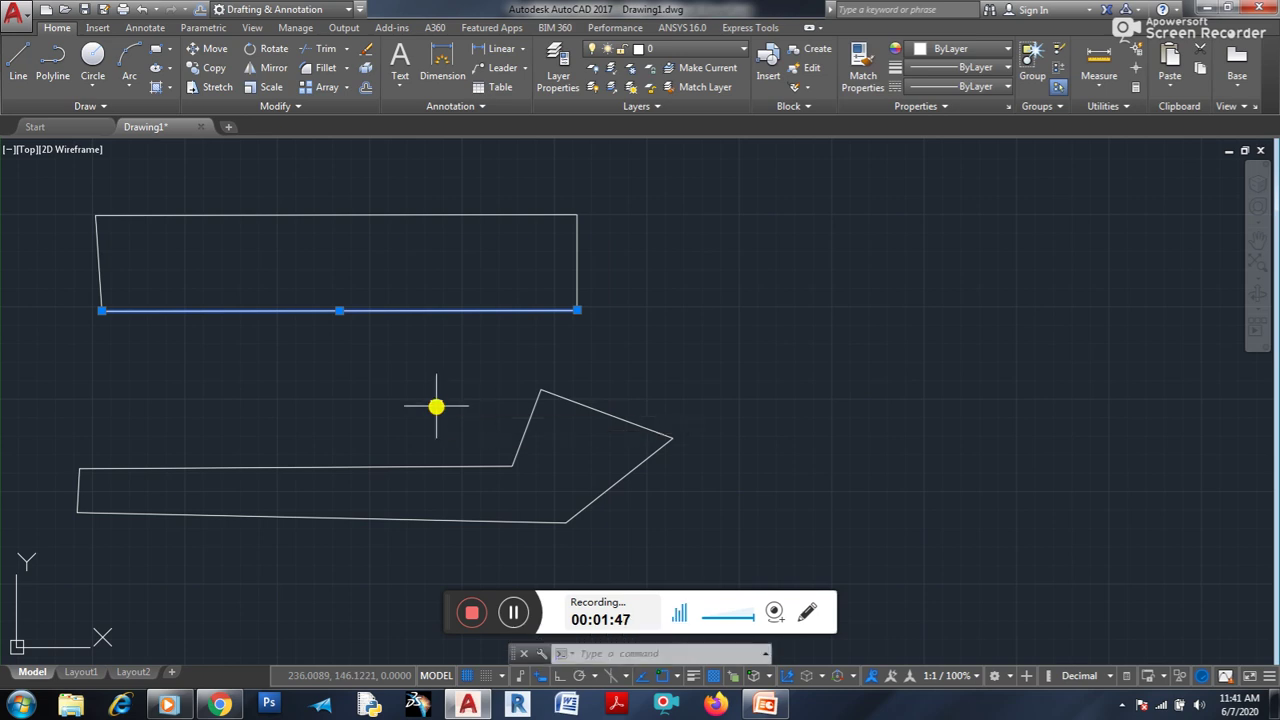
{"action": "key", "text": "Escape"}
{"action": "left_click", "coordinate": [595, 456]}
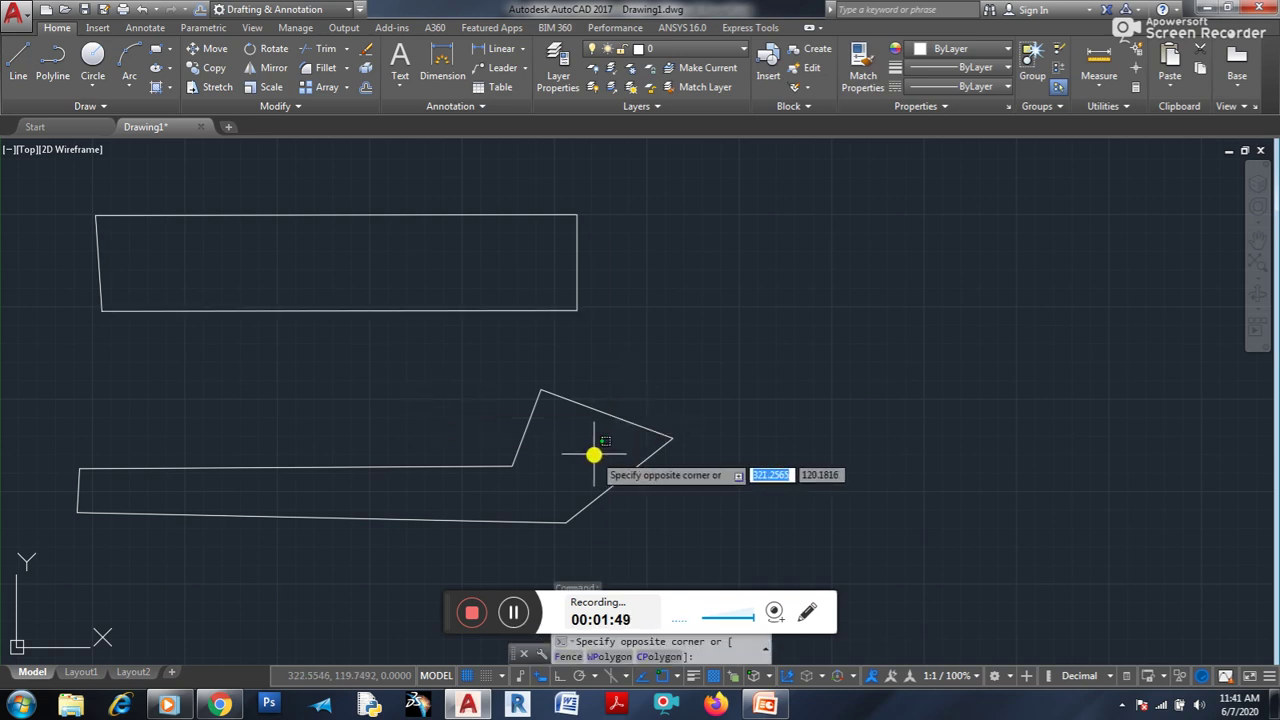
{"action": "left_click", "coordinate": [592, 426]}
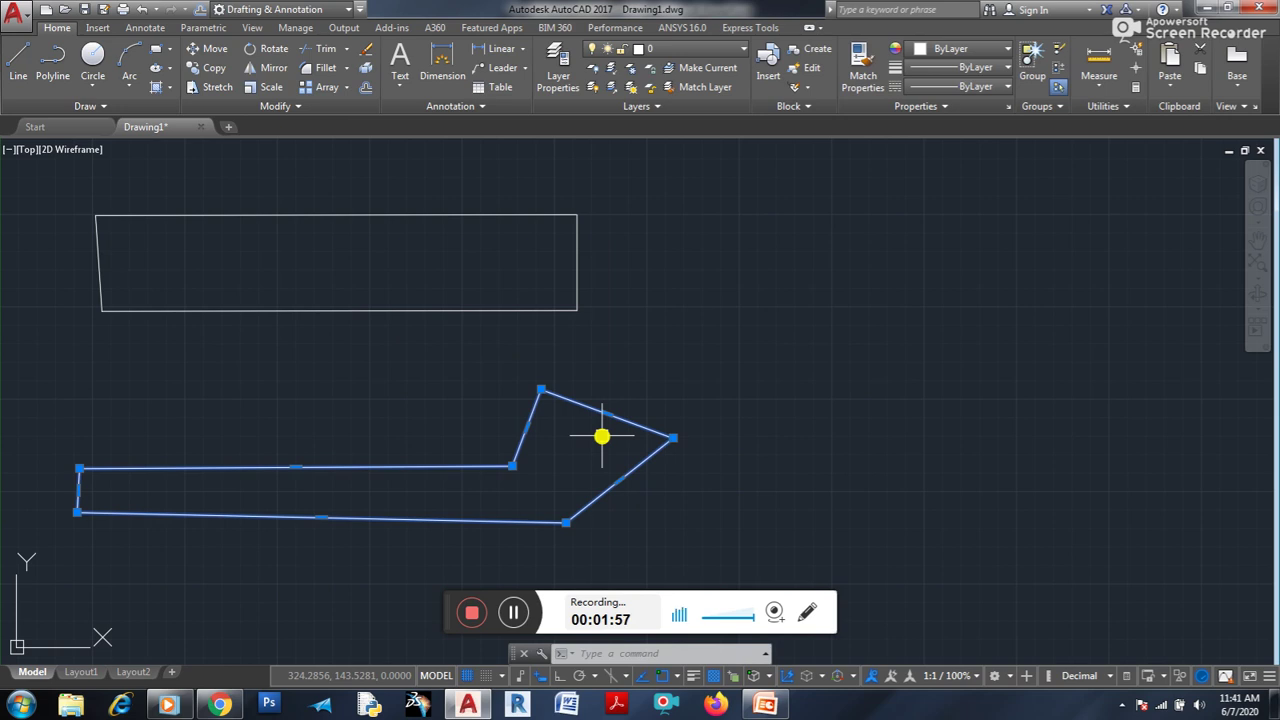
{"action": "key", "text": "Escape"}
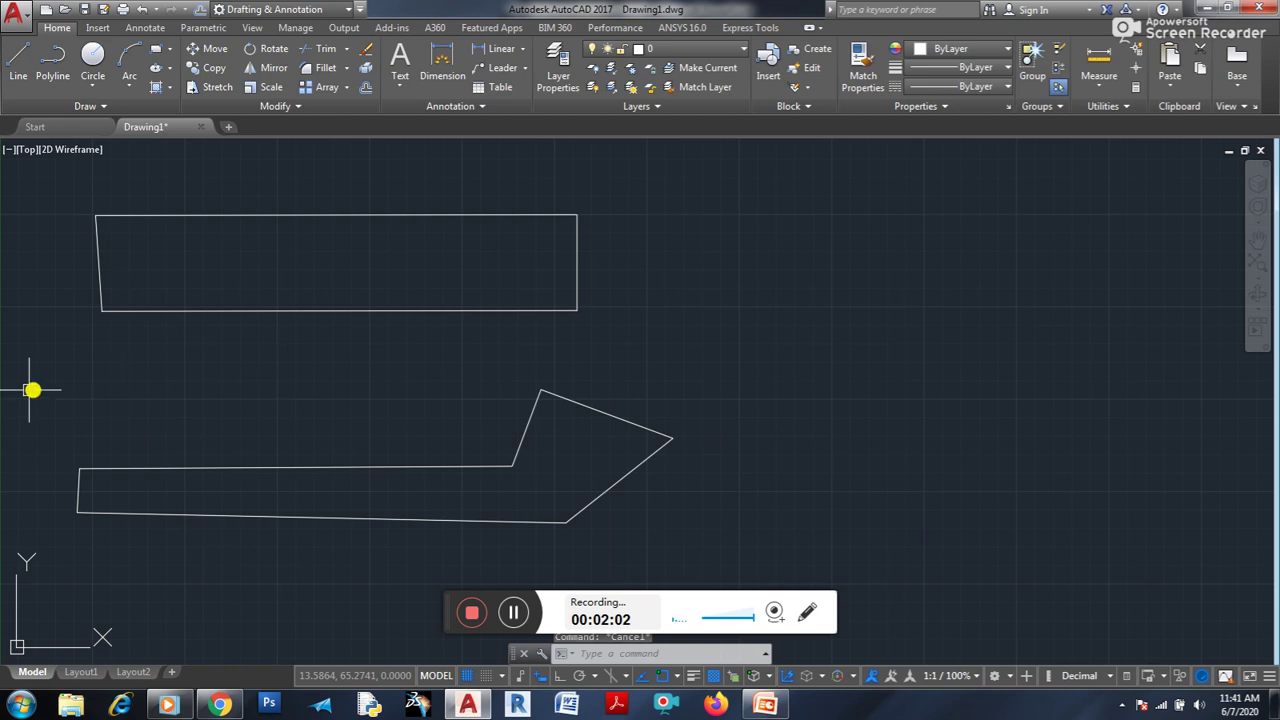
{"action": "left_click", "coordinate": [55, 72]}
{"action": "left_click", "coordinate": [741, 303]}
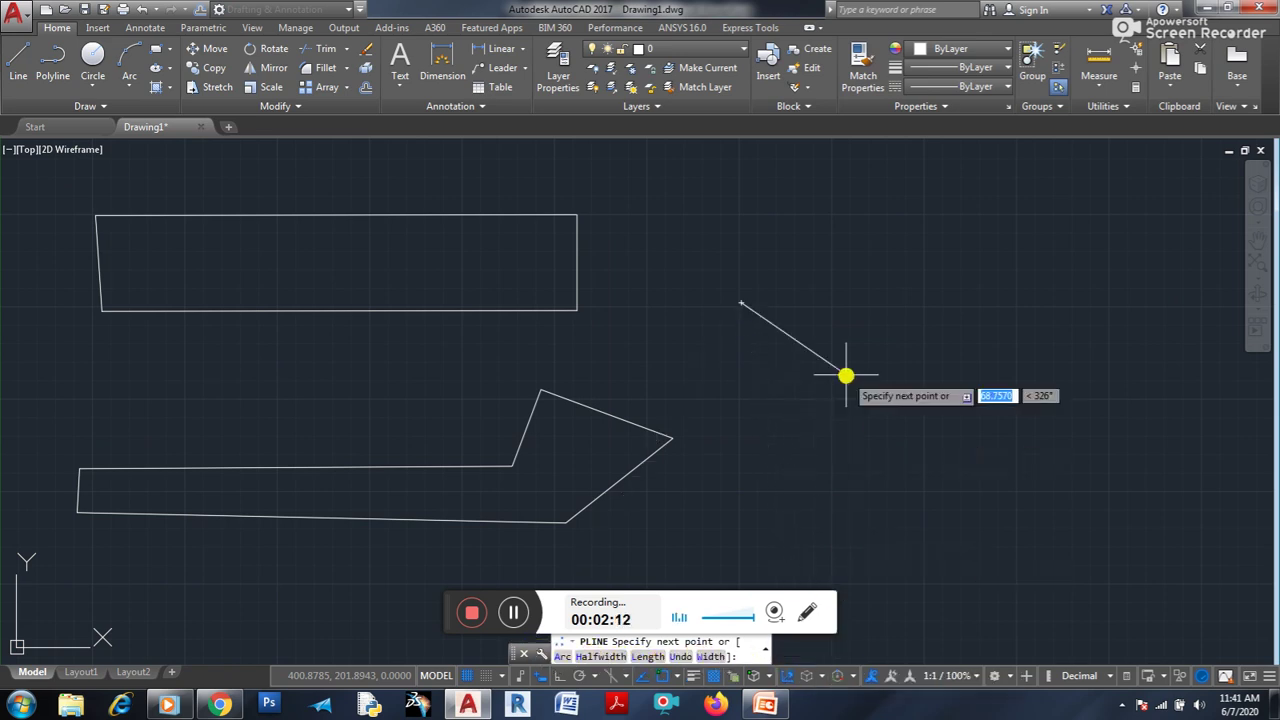
{"action": "key", "text": "Escape"}
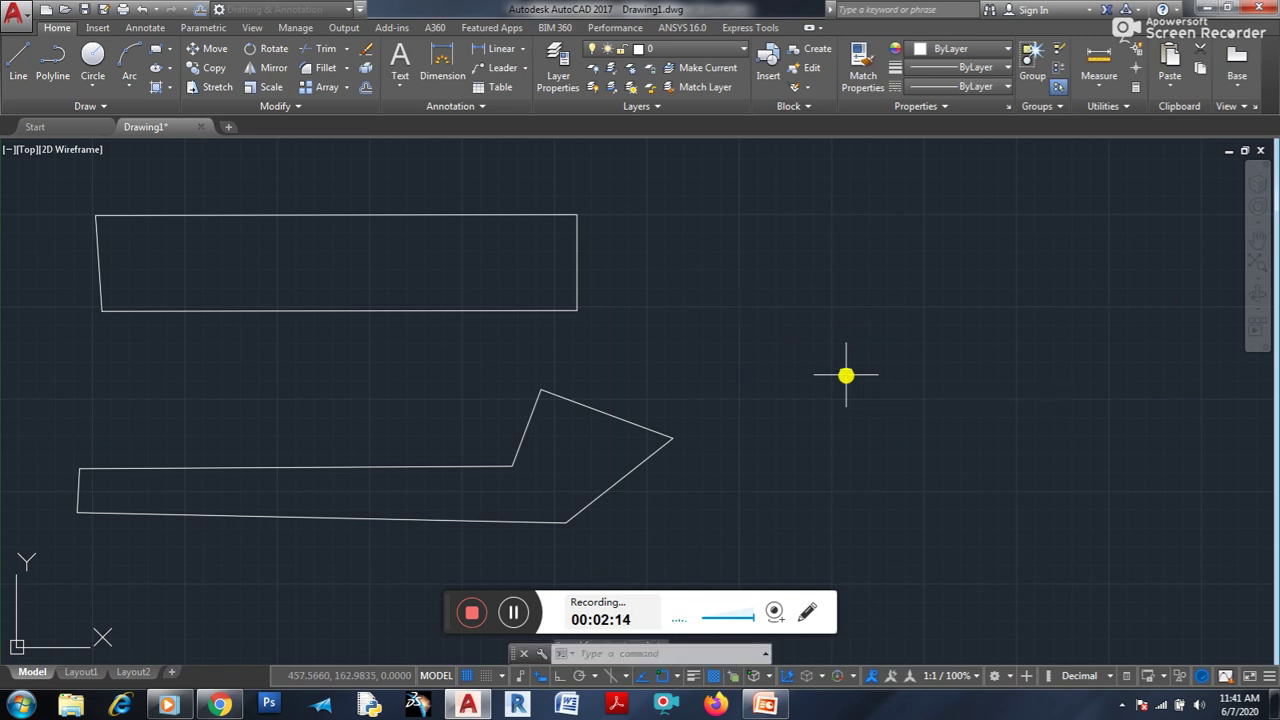